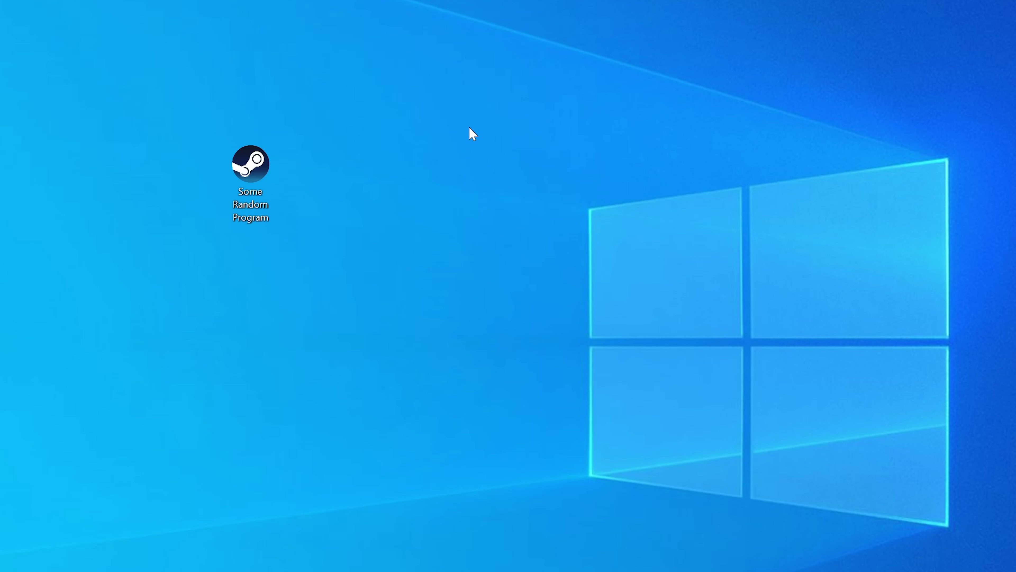
Step: Launch the program to reproduce the missing d3dx9_31.dll error, then bring up the Win+X quick menu
double_click(269, 176)
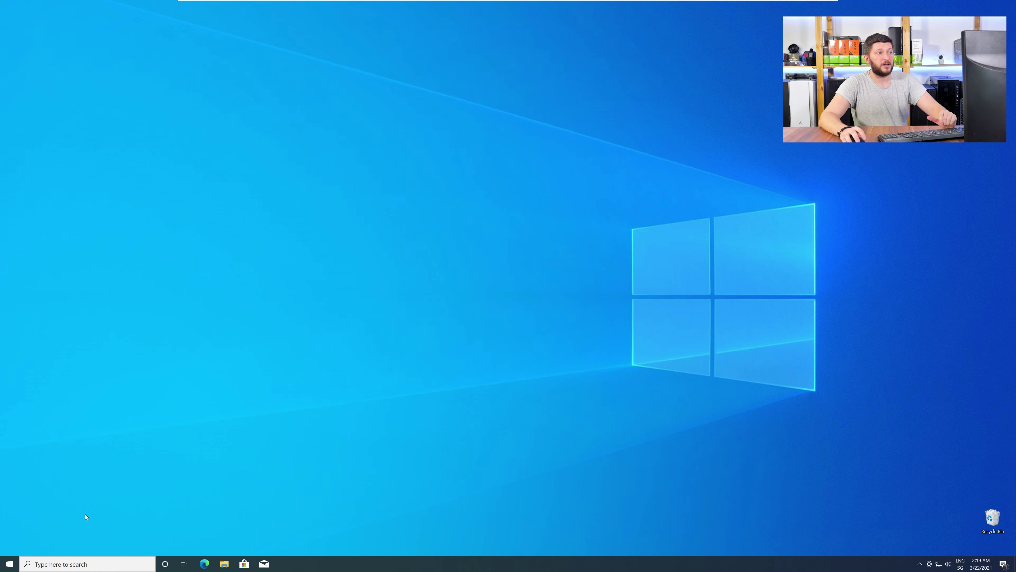
right_click(7, 564)
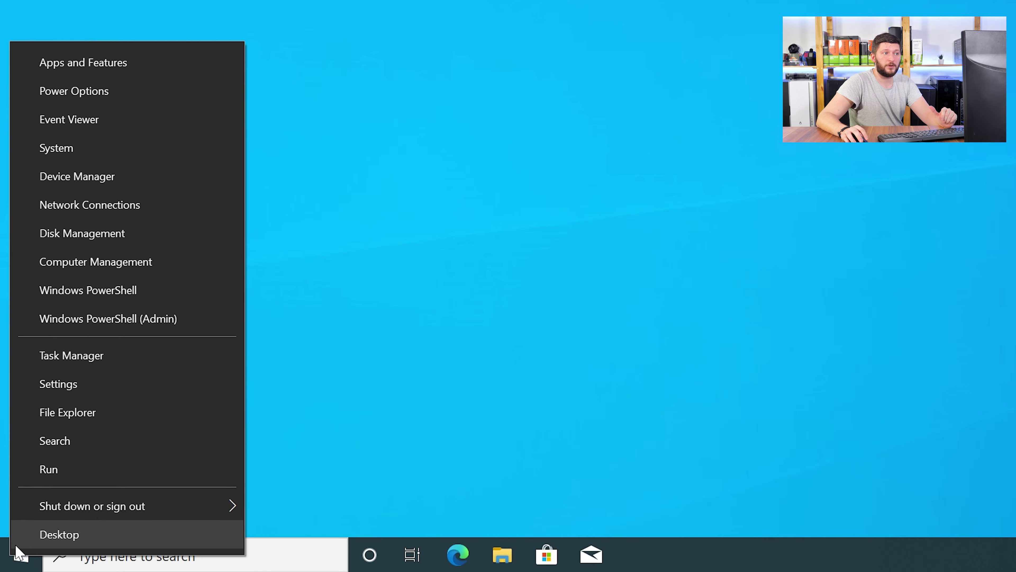
Step: Check the system type on the System About page, which confirms a 64-bit system
left_click(125, 154)
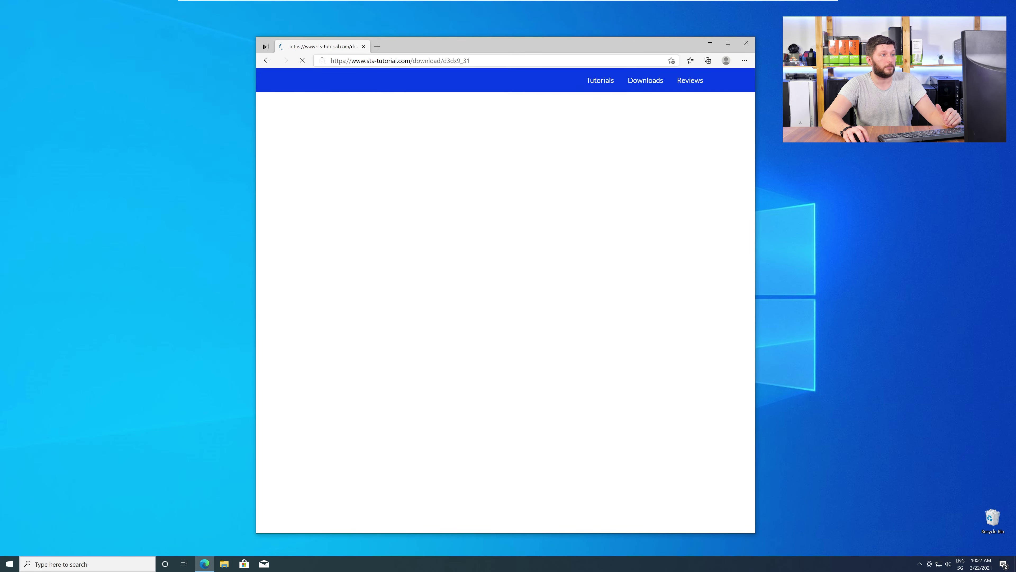
Step: Download the 32-bit and 64-bit d3dx9_31.dll archives from sts-tutorial.com and open the 64-bit one
scroll(480, 246, "down", 15)
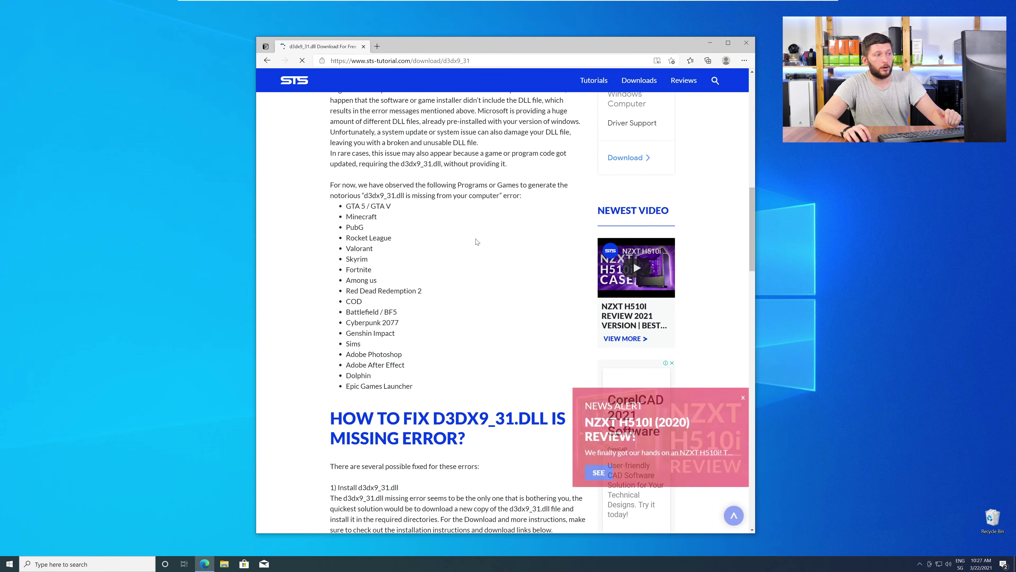
scroll(476, 241, "down", 15)
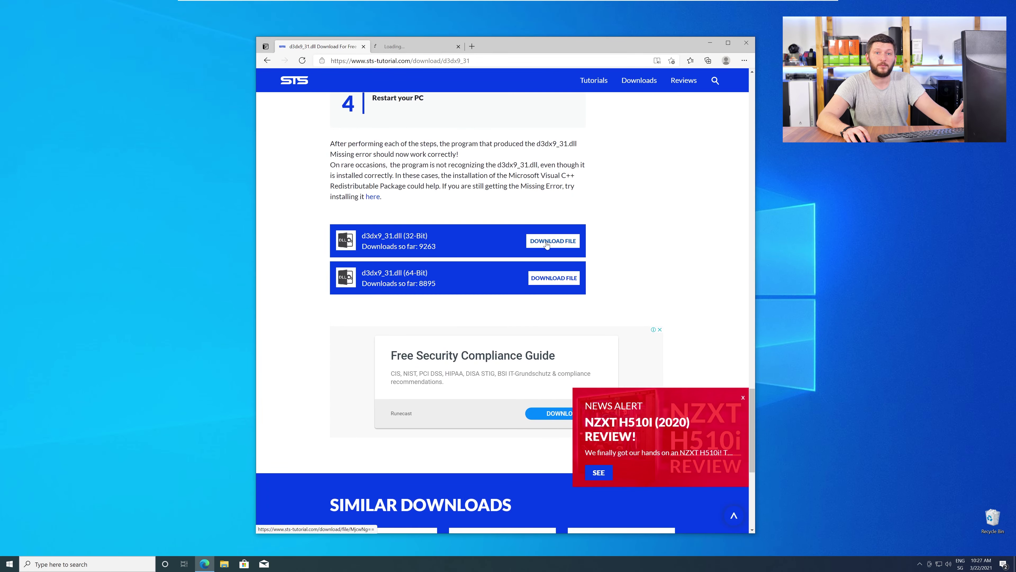
left_click(547, 244)
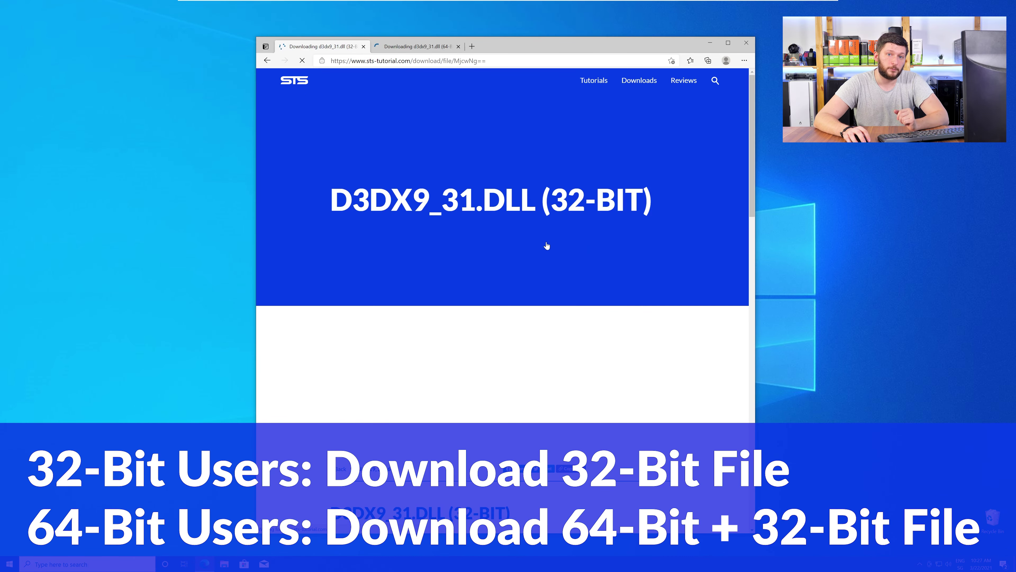
scroll(520, 228, "down", 6)
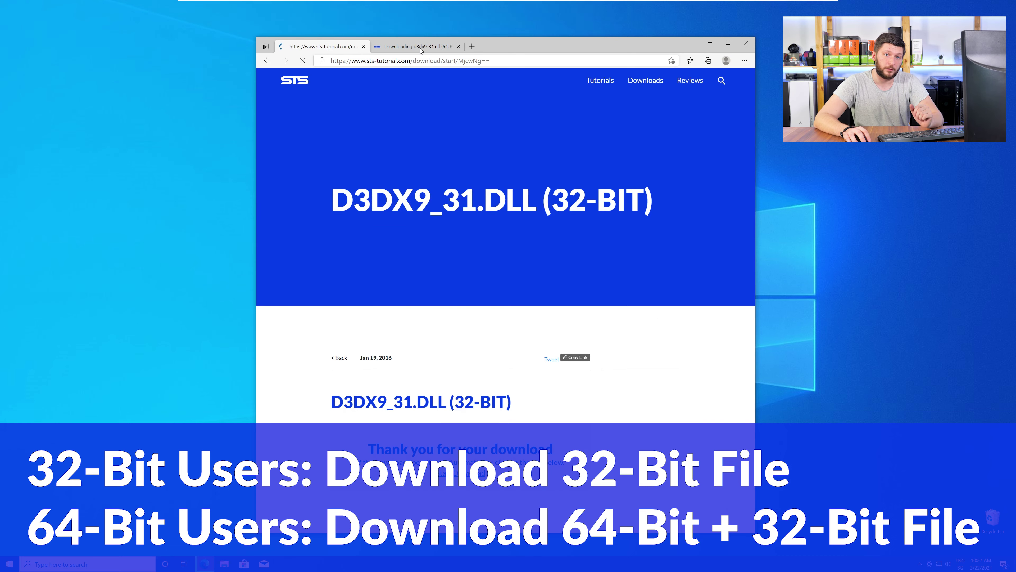
key("ctrl+Tab")
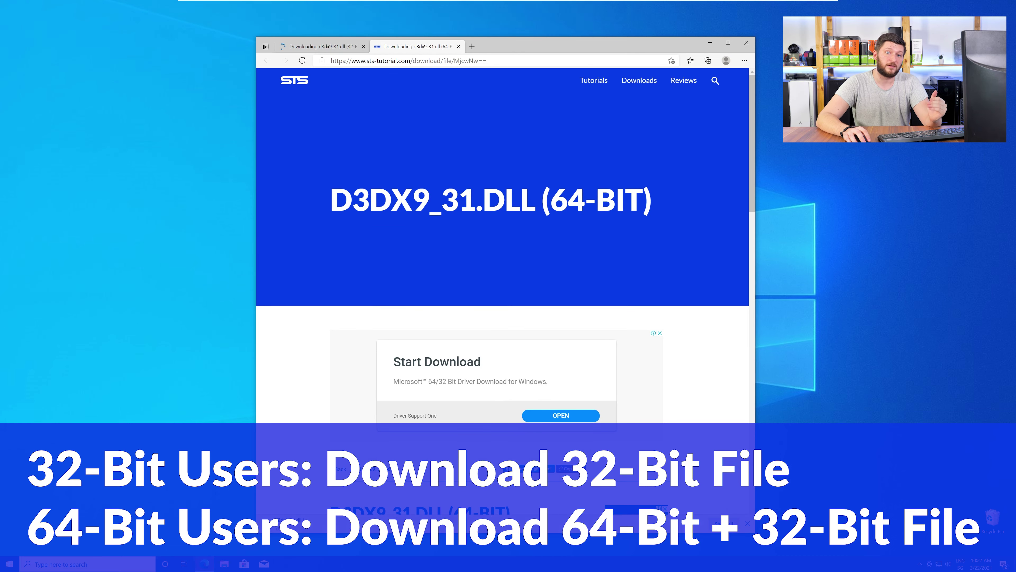
scroll(456, 319, "down", 6)
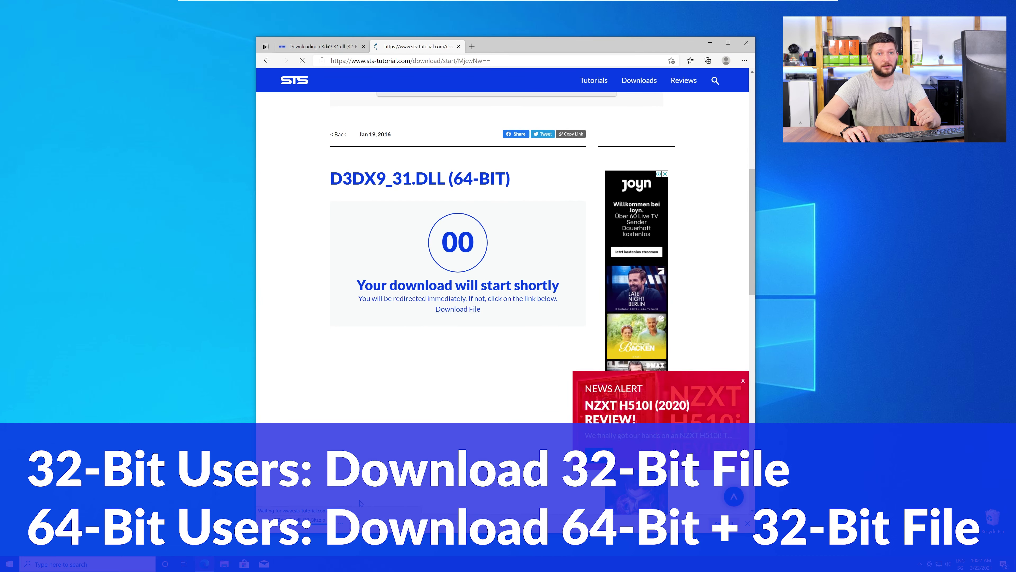
left_click(377, 526)
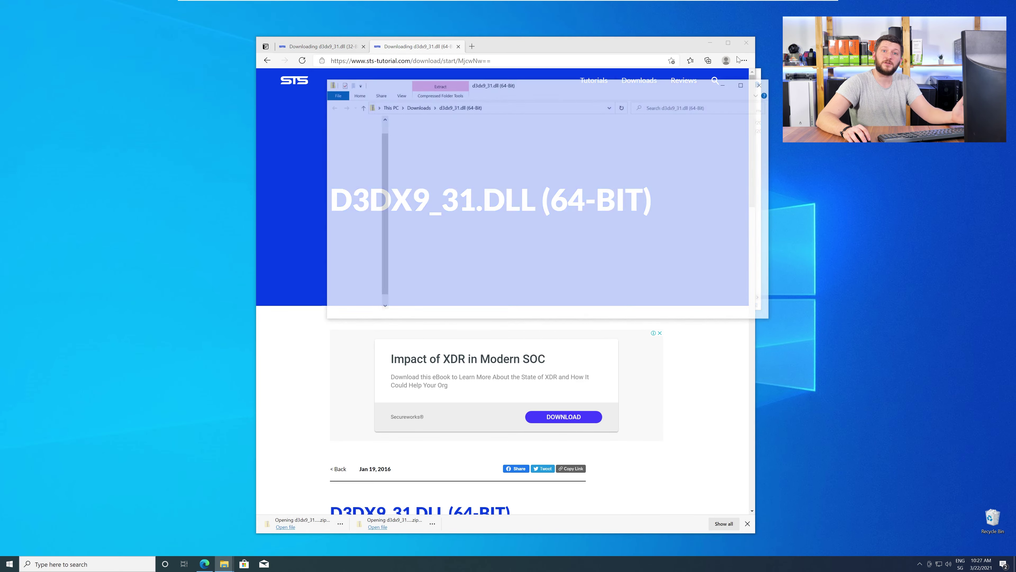
Step: Close Edge, place the 64-bit archive window bottom left, and open its d3dx9_31.dll (64-Bit) folder
left_click(746, 42)
left_click_drag(487, 80, 665, 317)
double_click(227, 372)
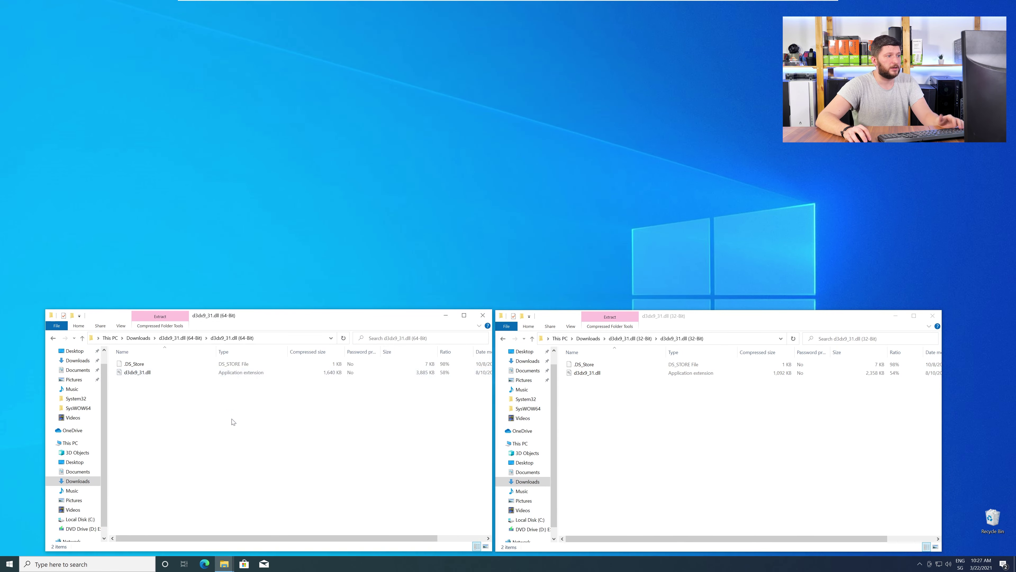
Step: In a new Explorer window, browse to C:\Windows and locate the System32 and SysWOW64 folders
key("super+e")
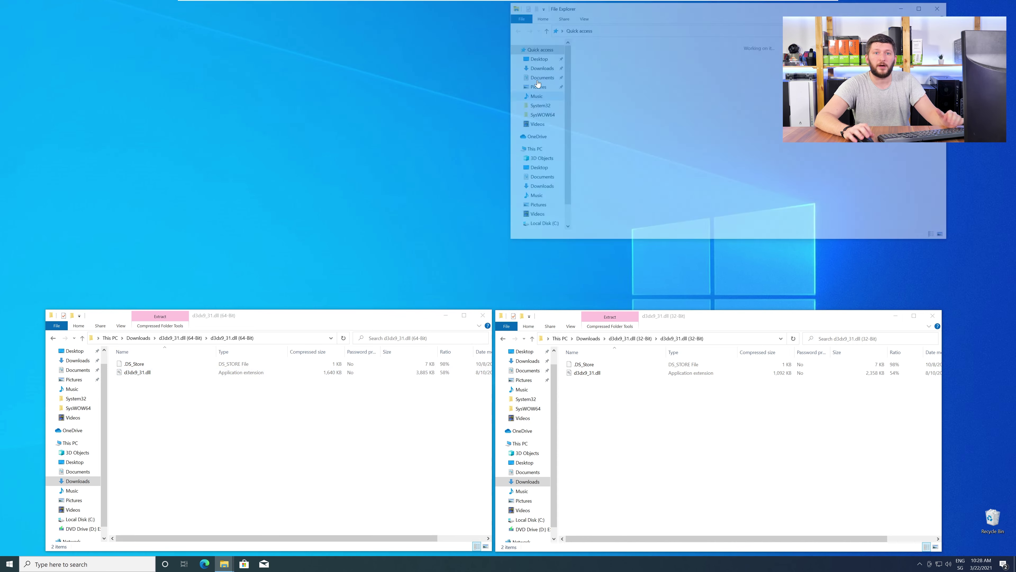
left_click_drag(600, 11, 389, 67)
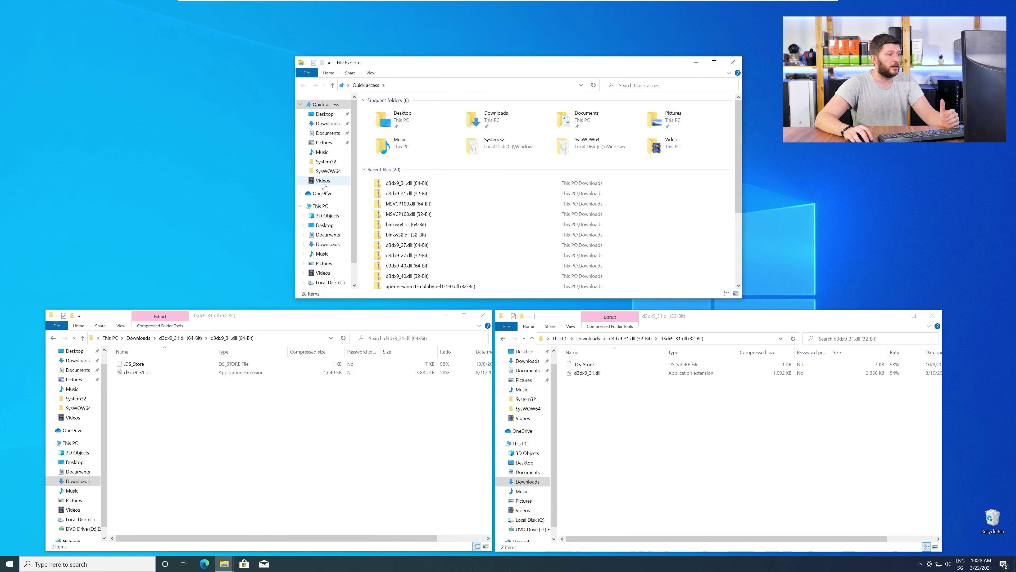
left_click(320, 206)
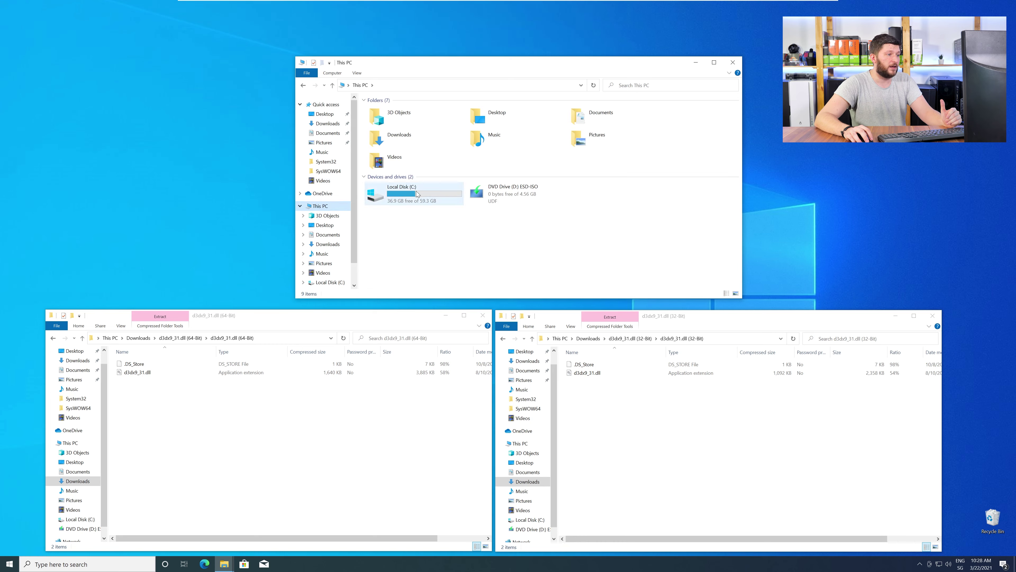
double_click(417, 194)
double_click(400, 145)
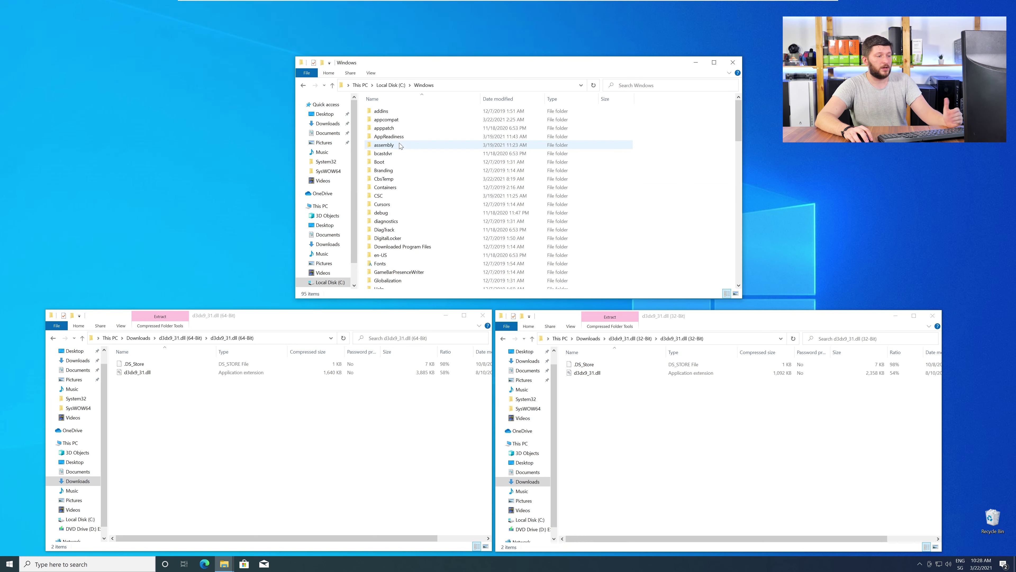
scroll(412, 215, "down", 3)
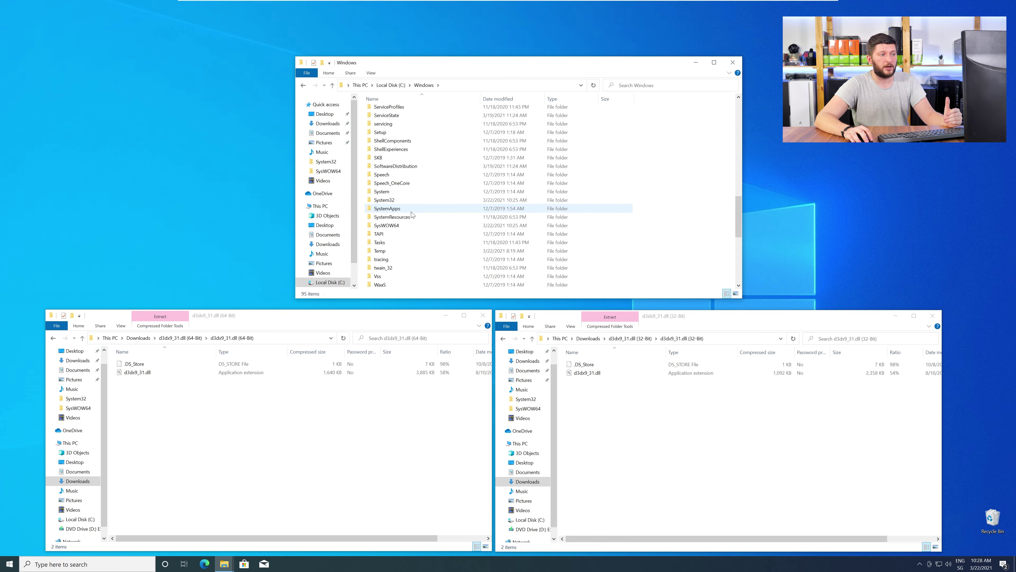
left_click(399, 200)
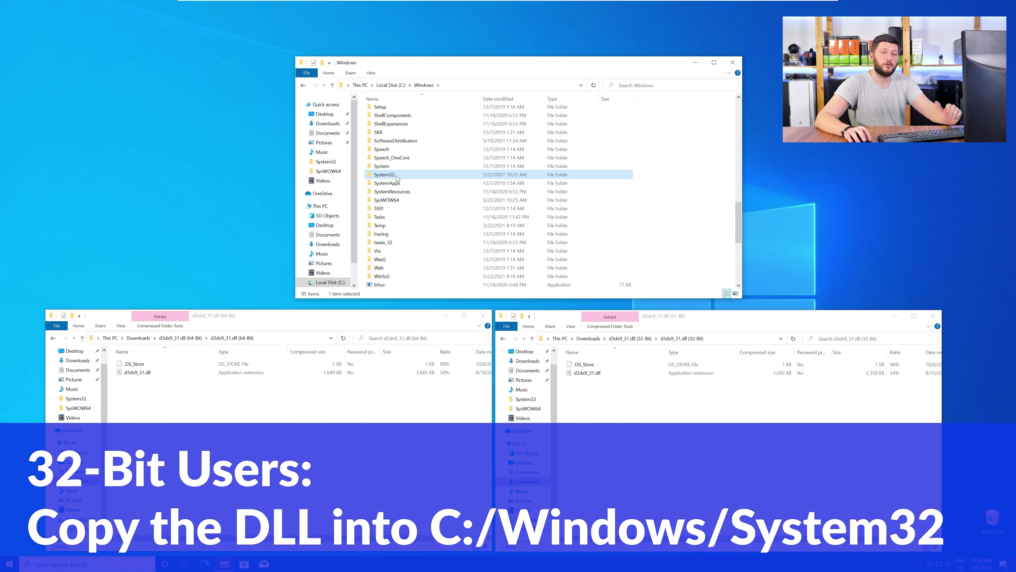
Step: Copy the 64-bit d3dx9_31.dll into System32, replacing the existing file with administrator permission
left_click_drag(136, 376, 394, 175)
left_click(474, 256)
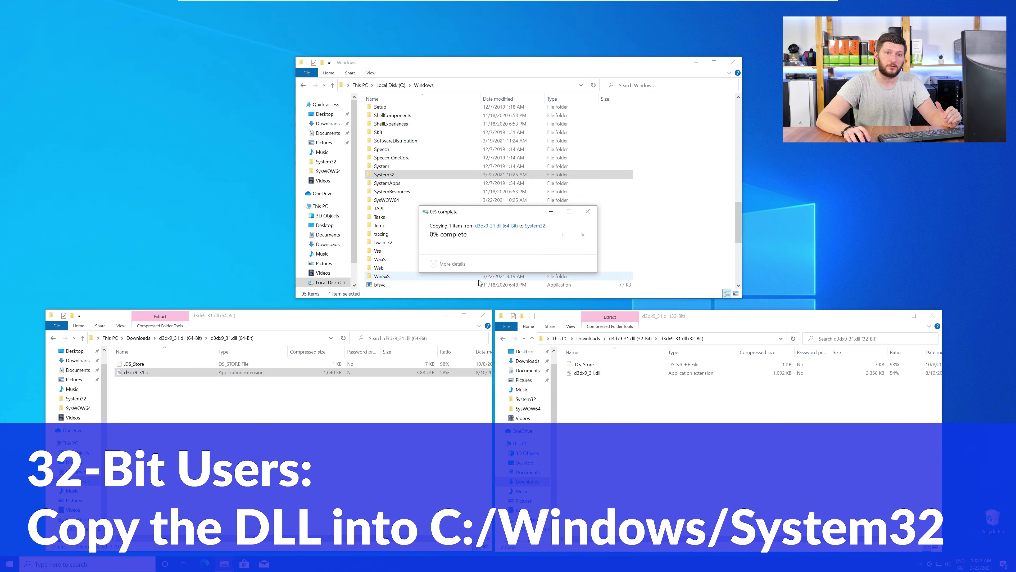
left_click(495, 259)
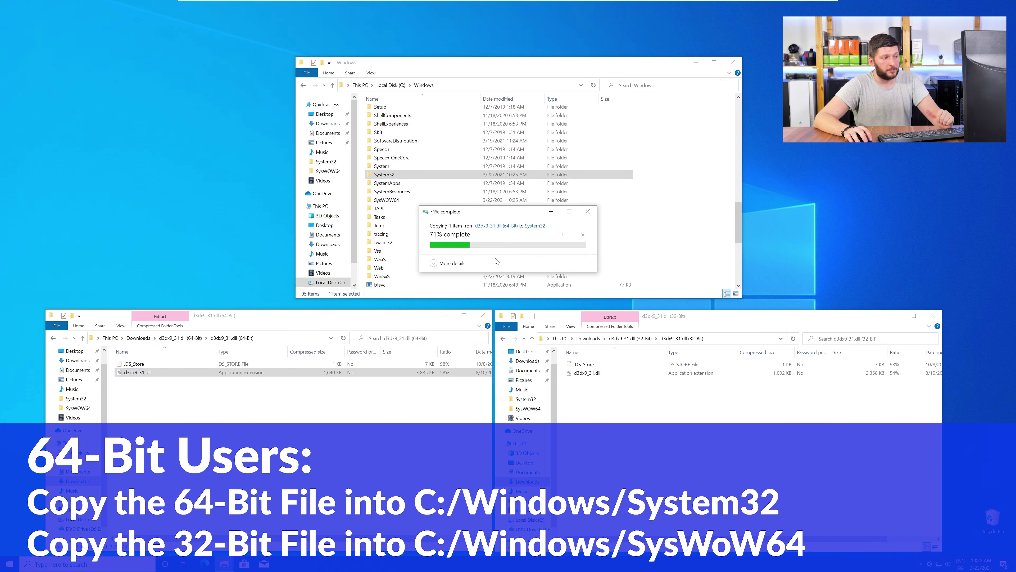
Step: Copy the 32-bit d3dx9_31.dll into SysWOW64, replacing the existing file, then close both windows
left_click_drag(574, 375, 399, 202)
left_click(473, 256)
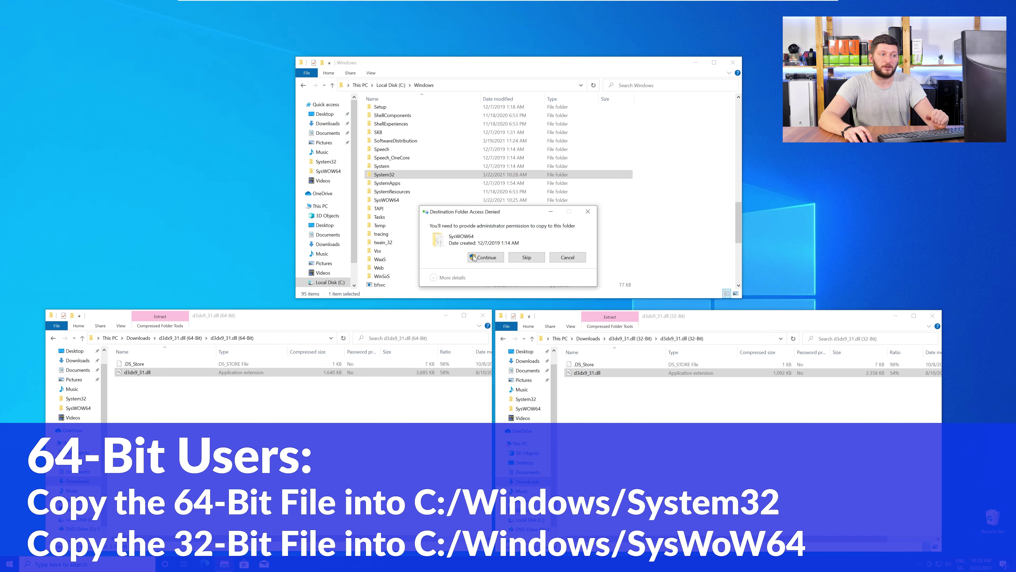
left_click(474, 257)
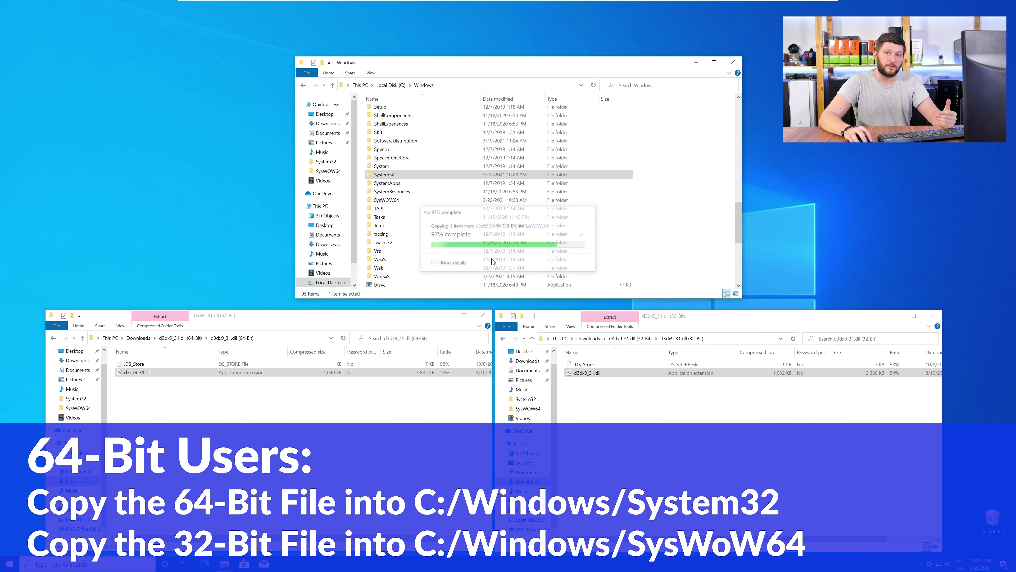
left_click(736, 64)
left_click(932, 316)
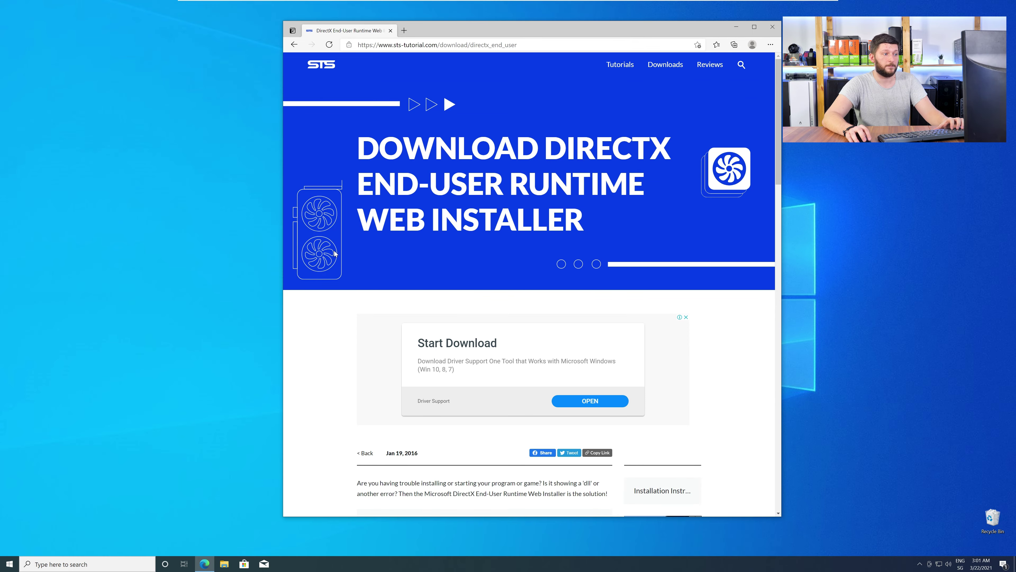
Step: Run the downloaded dxwebsetup.exe DirectX web installer and close Edge
scroll(335, 253, "down", 10)
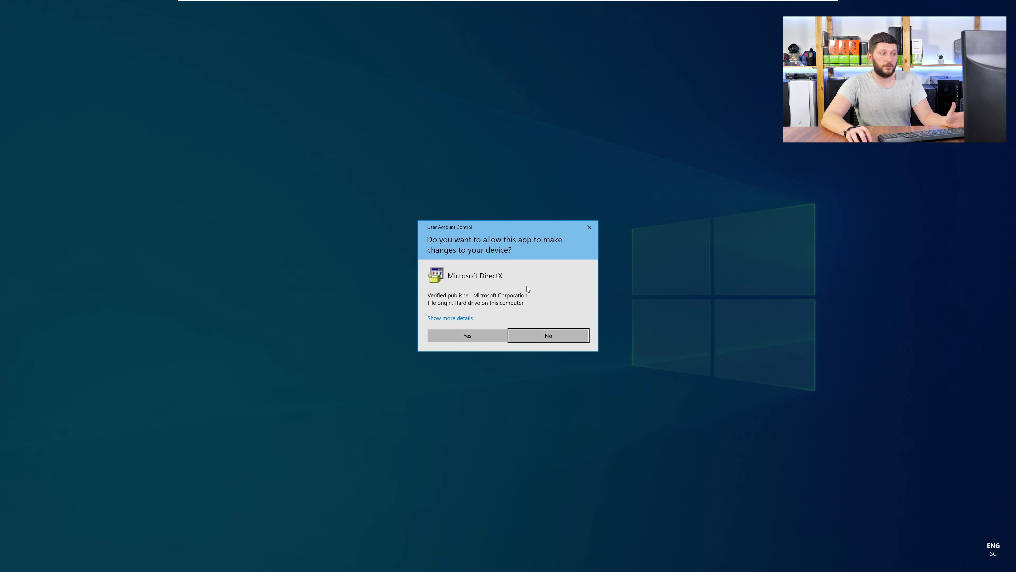
left_click(466, 334)
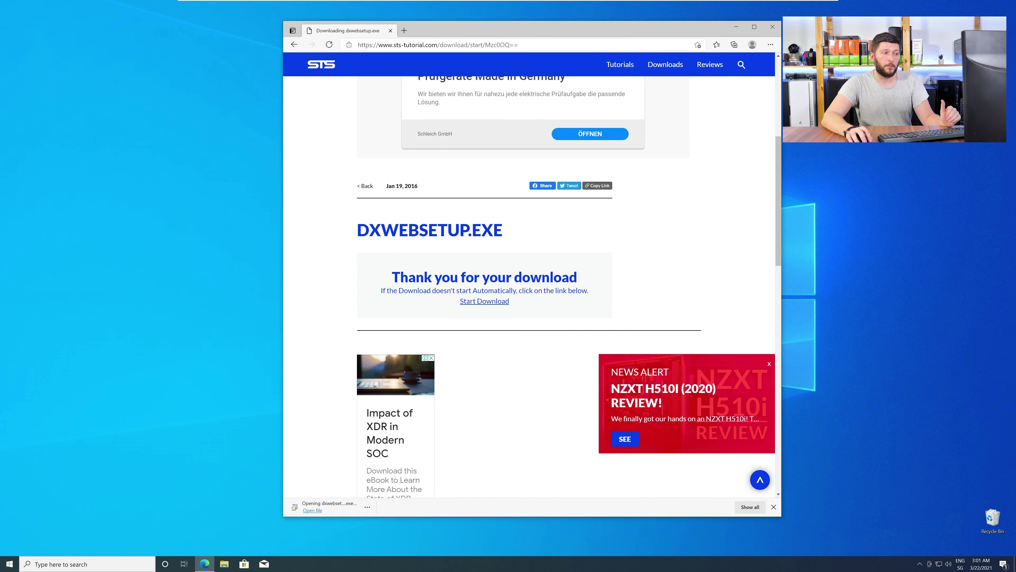
left_click(771, 27)
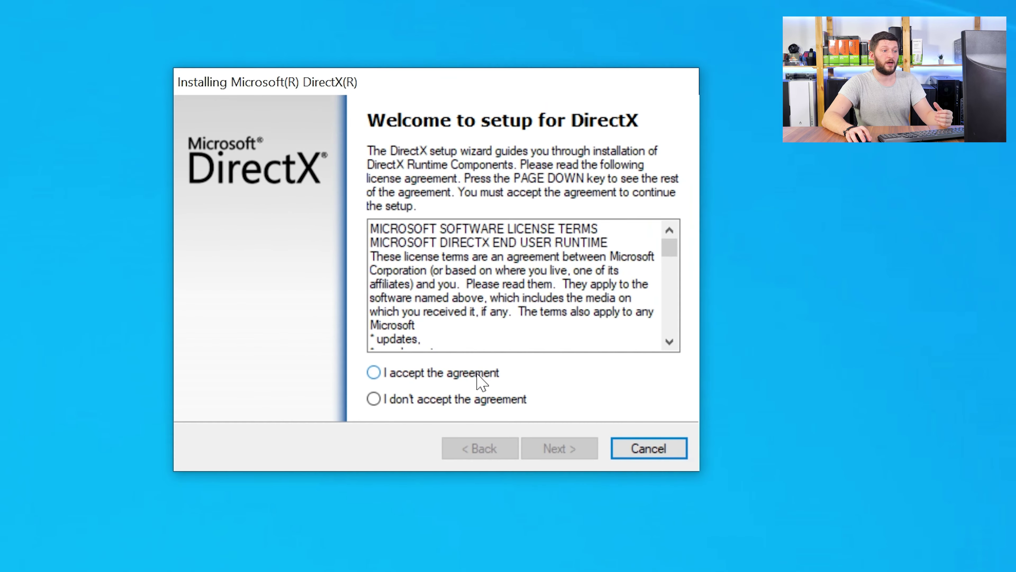
Step: Accept the license, skip the Bing Bar offer, install the DirectX Runtime components, and finish setup
left_click(542, 450)
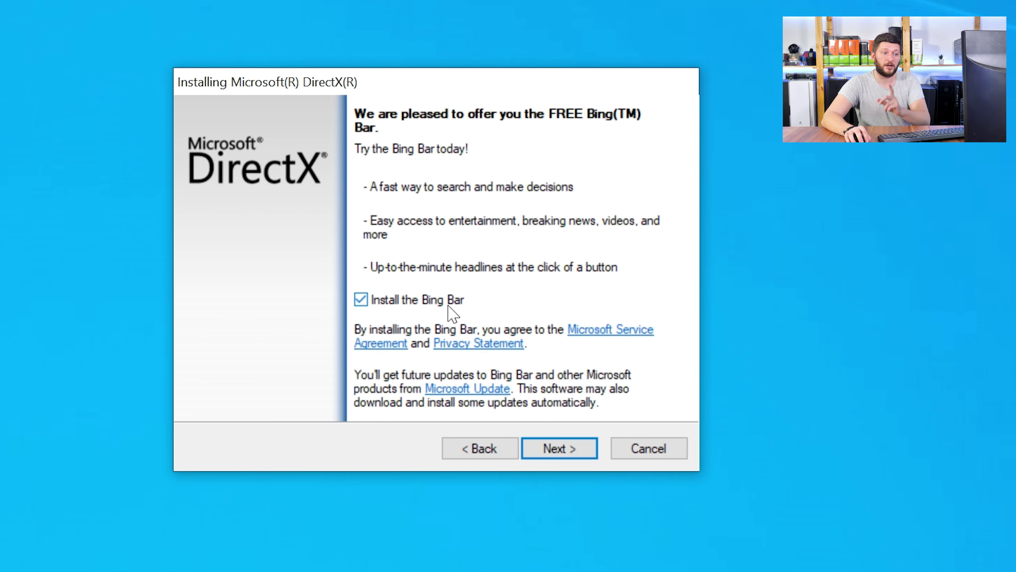
left_click(560, 449)
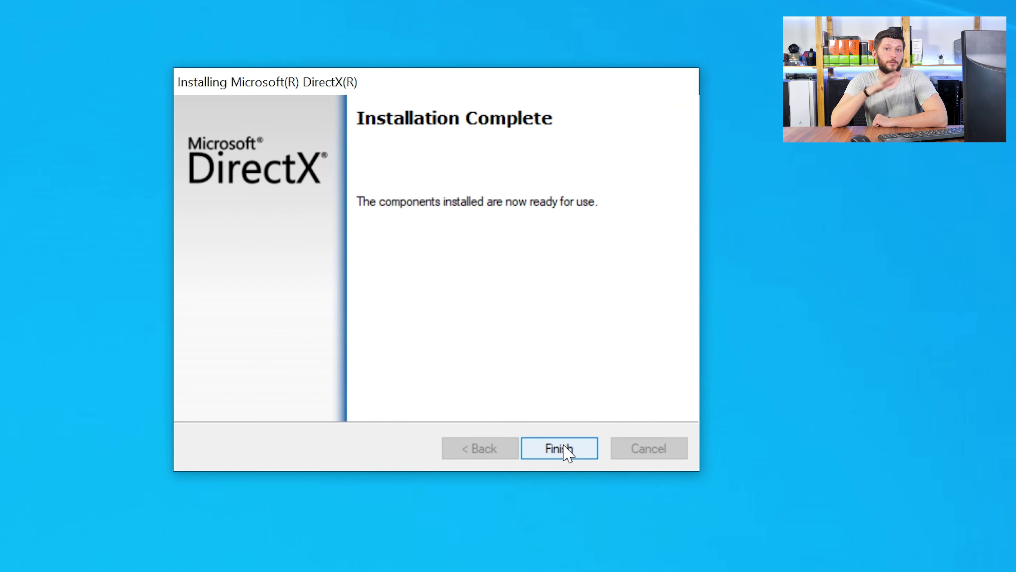
left_click(564, 445)
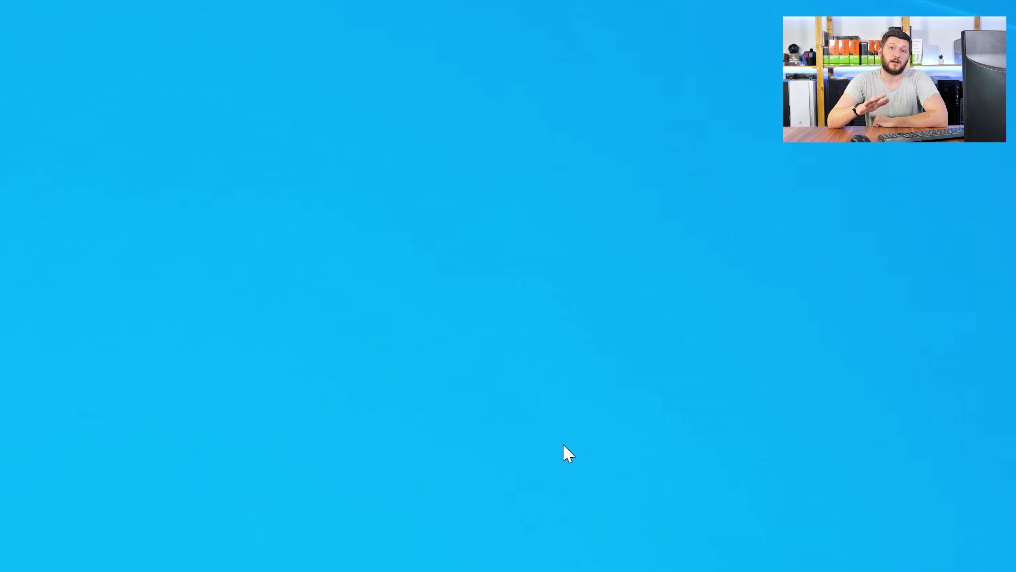